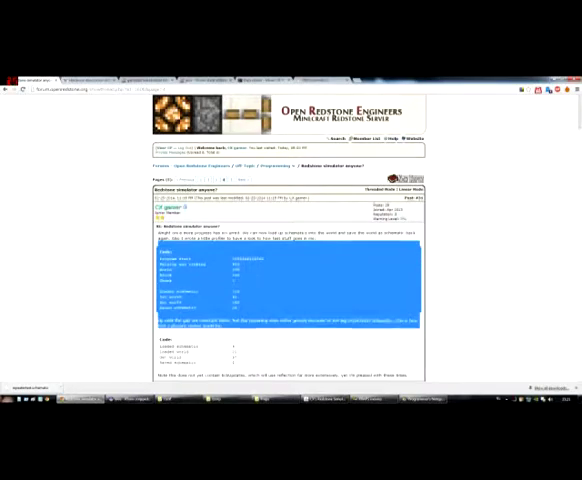
scroll(290, 280, down, 5)
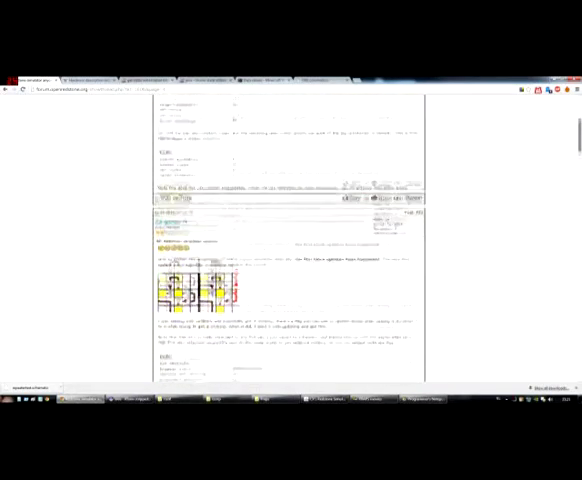
scroll(290, 280, down, 5)
scroll(290, 280, down, 5)
scroll(309, 265, down, 5)
scroll(309, 265, down, 5)
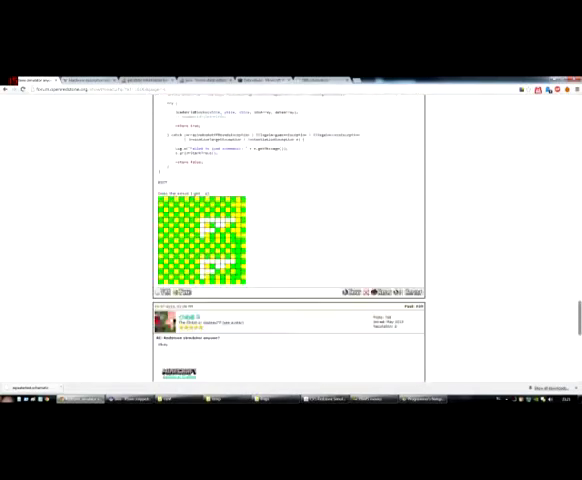
scroll(309, 265, down, 4)
scroll(290, 250, down, 5)
scroll(290, 250, down, 3)
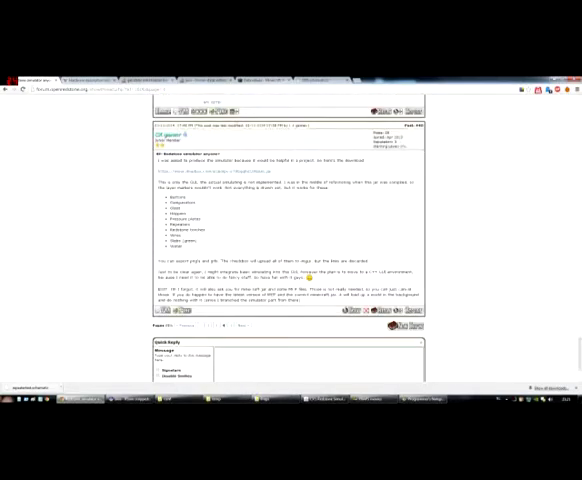
scroll(290, 250, up, 2)
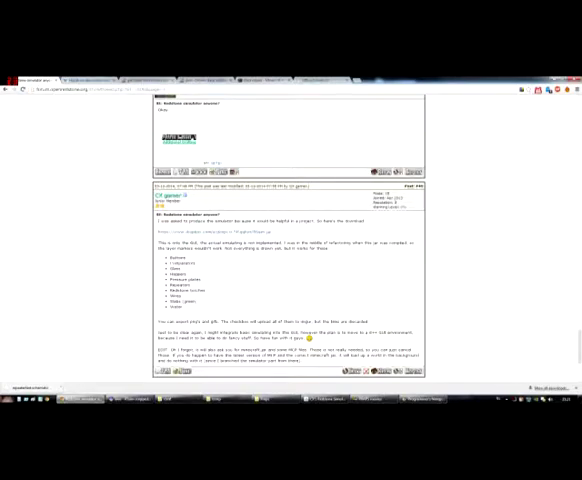
scroll(290, 250, down, 2)
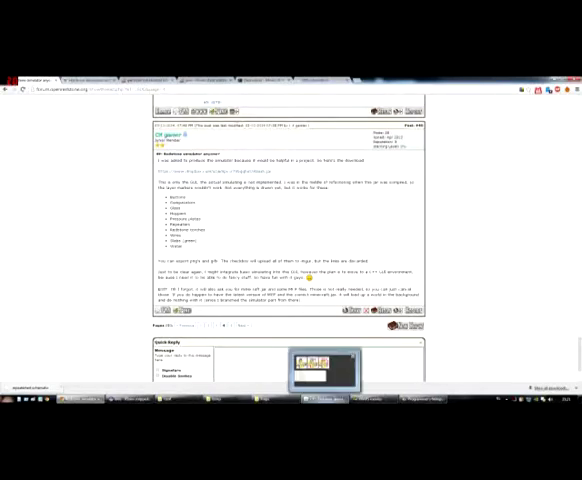
Switch from the forum thread to the running simulator application.
click(325, 398)
Close the middle maze window, rerun the simulator from Constants.java, and view its log.
click(225, 112)
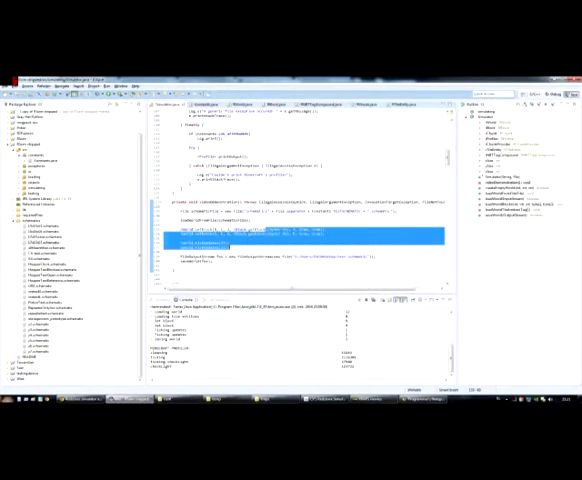
click(205, 104)
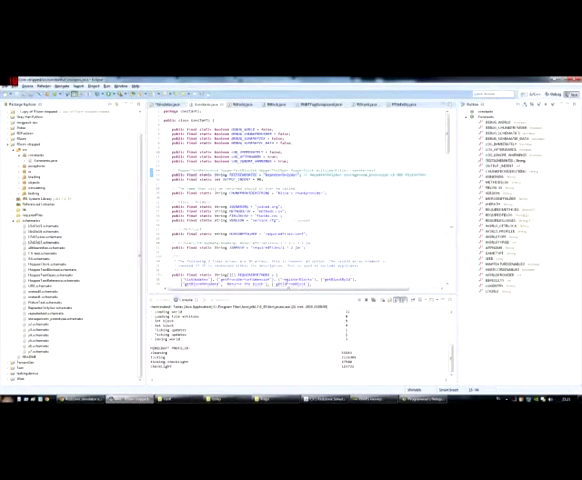
double_click(365, 174)
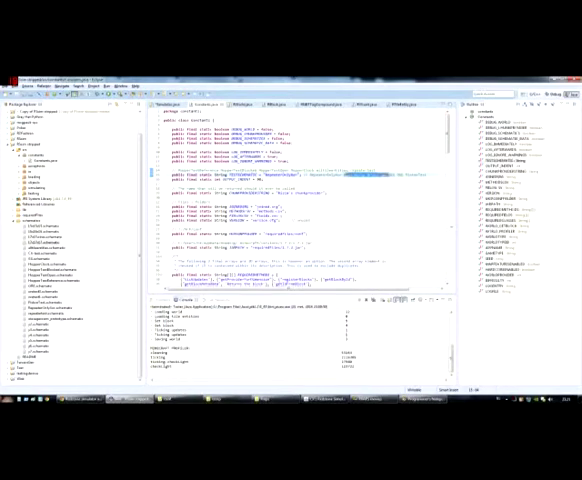
key(ctrl+F11)
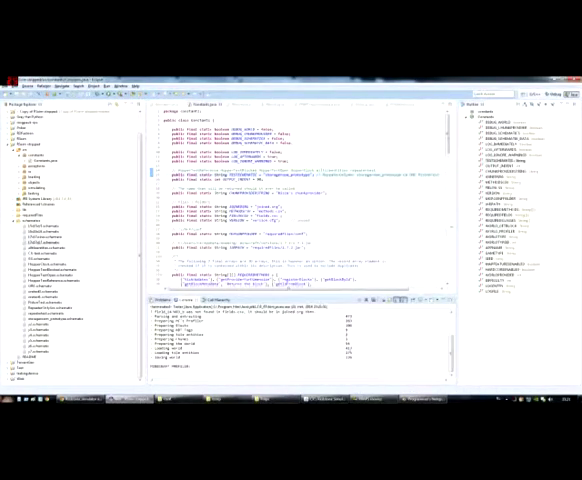
click(323, 398)
Load the four-way schematic into a grid and browse for its export destination.
click(5, 86)
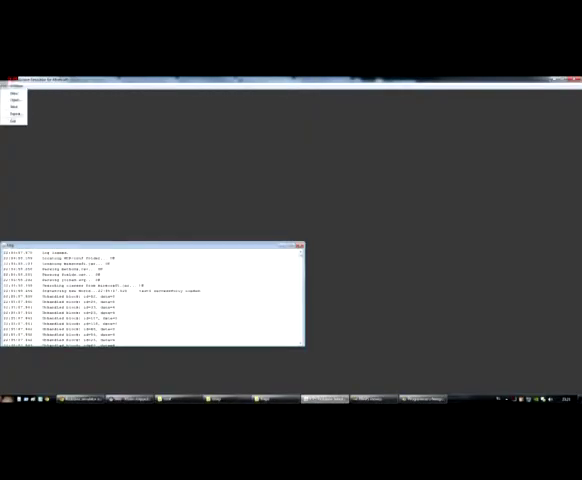
double_click(238, 200)
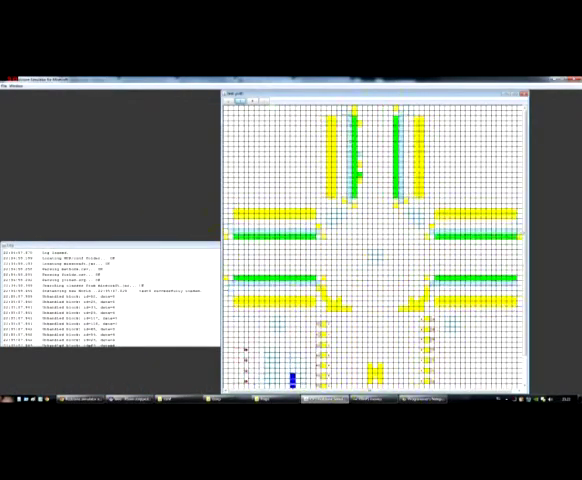
click(16, 92)
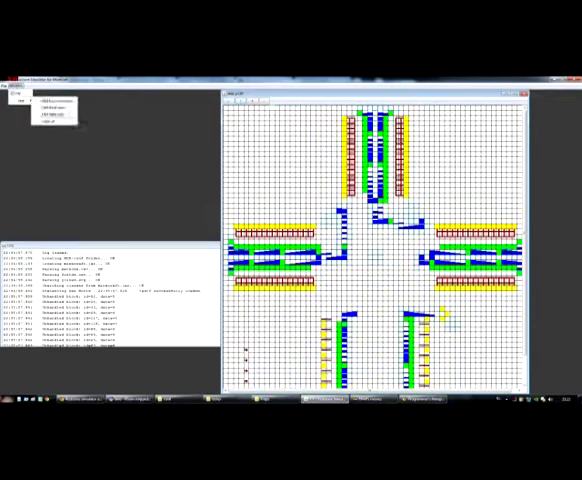
click(55, 101)
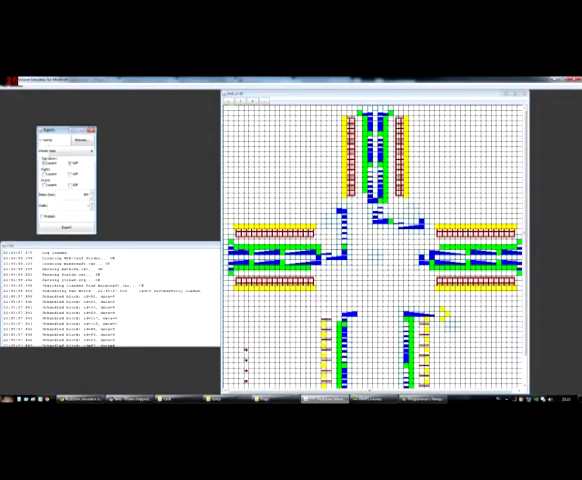
click(80, 140)
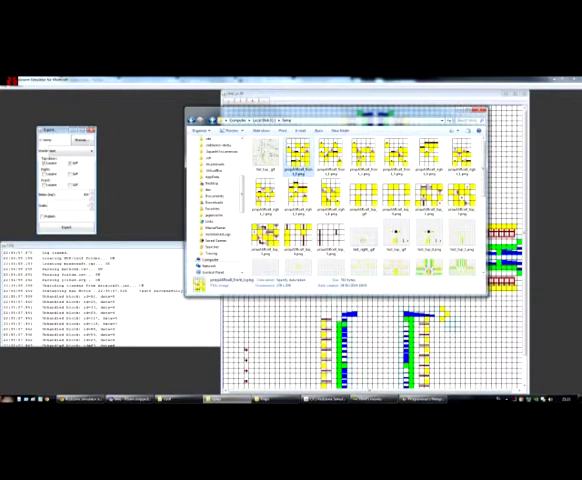
scroll(425, 235, down, 5)
Choose the exported-images folder as the GIF destination and open the newest exported image.
double_click(459, 222)
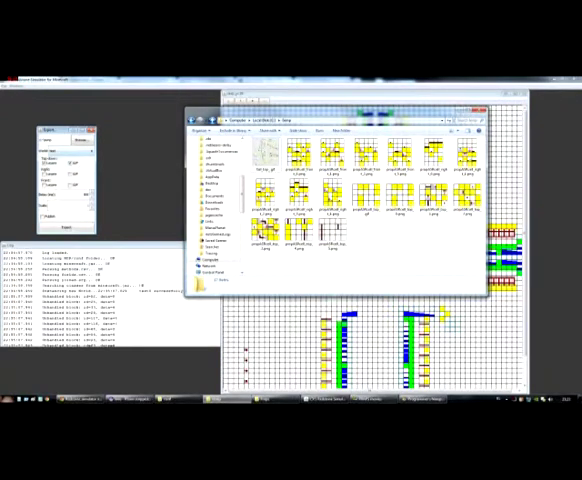
double_click(470, 200)
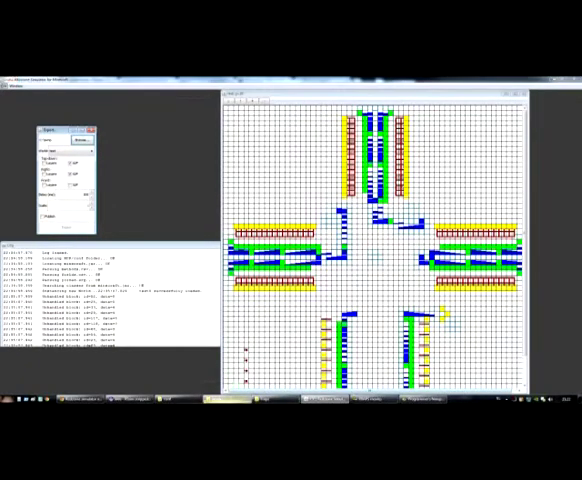
click(80, 139)
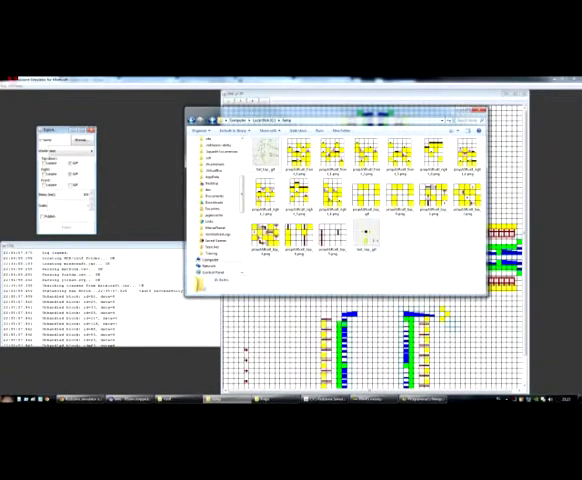
key(Return)
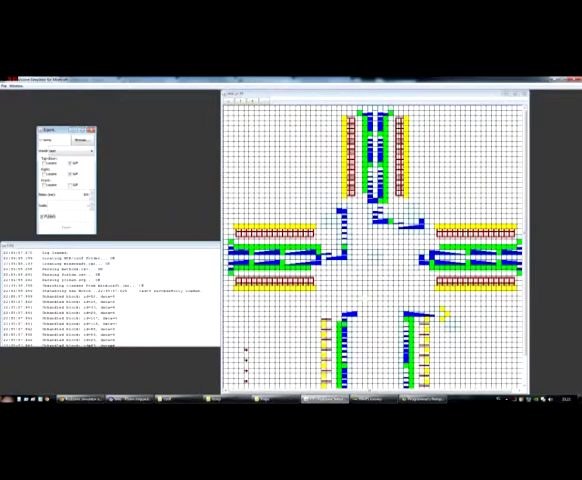
click(80, 139)
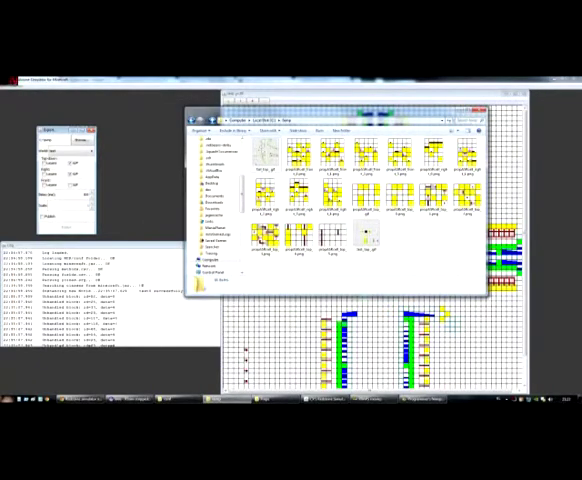
click(367, 237)
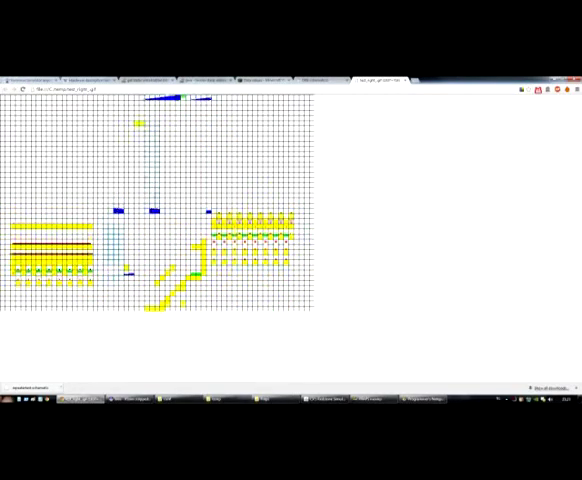
Check the uploaded schematics tab, close the grid and Export windows, and reselect the path constant.
key(ctrl+Tab)
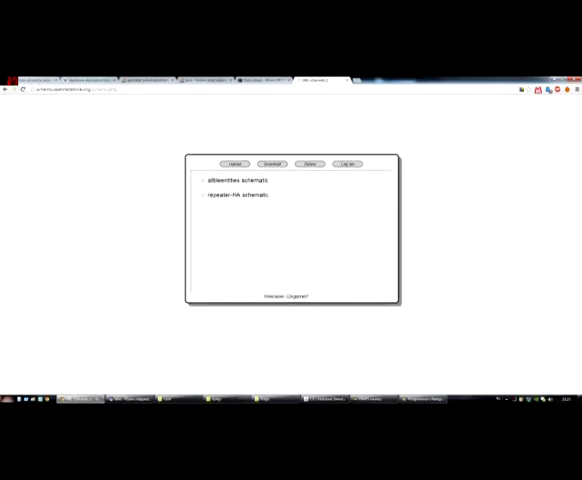
key(alt+Tab)
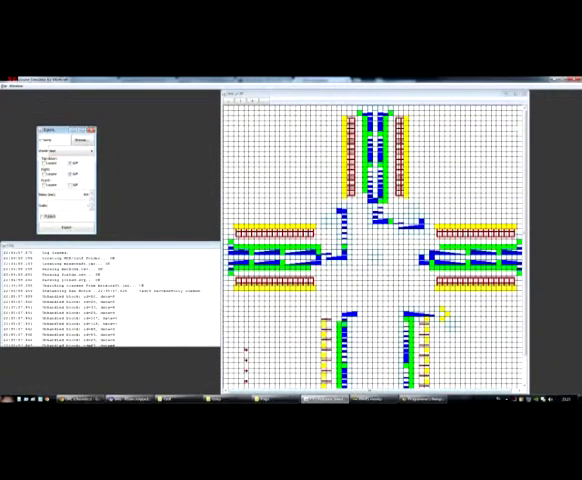
key(alt+F4)
key(alt+F4)
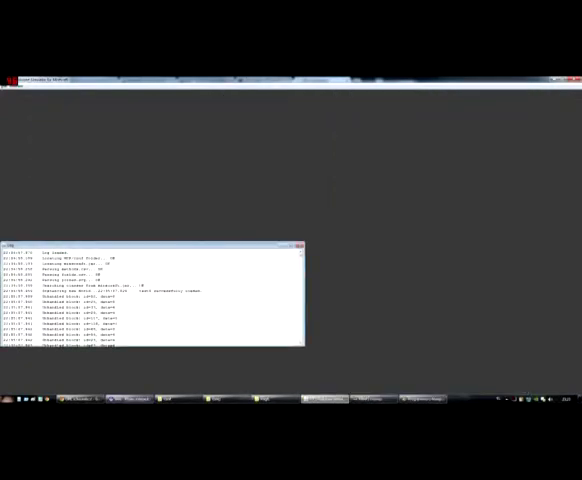
key(alt+Tab)
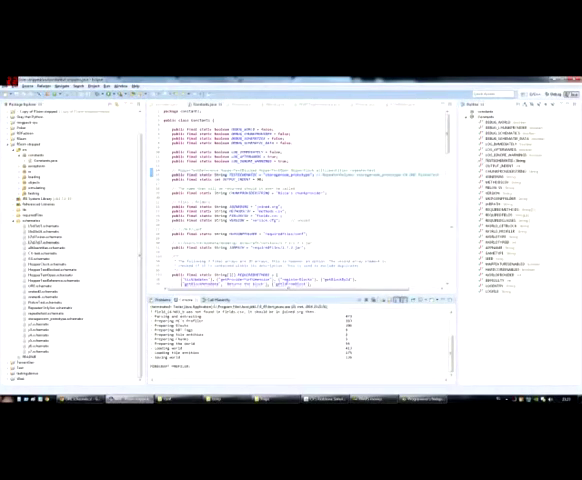
double_click(338, 174)
text(t)
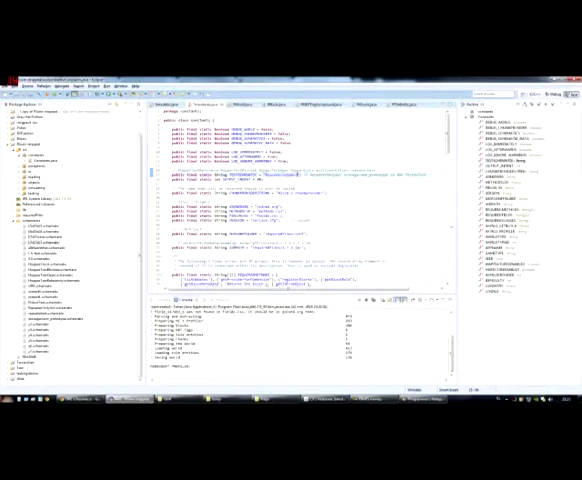
scroll(300, 200, down, 10)
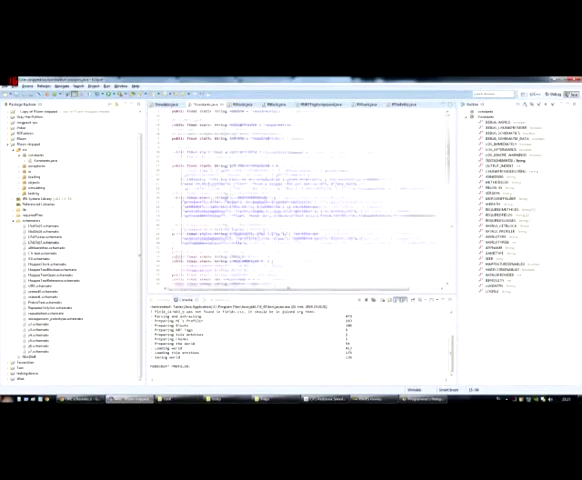
scroll(300, 200, up, 5)
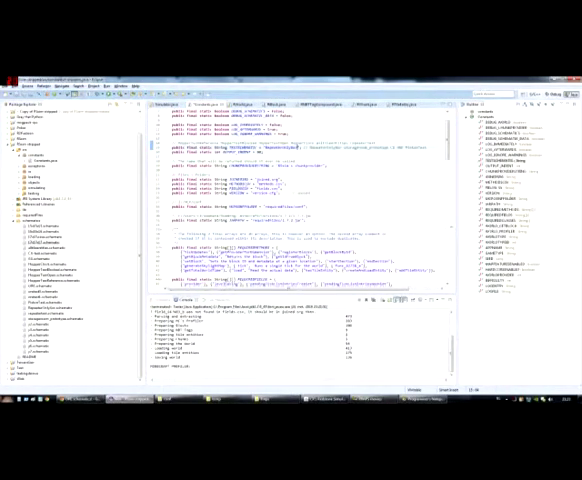
key(ctrl+Page_Down)
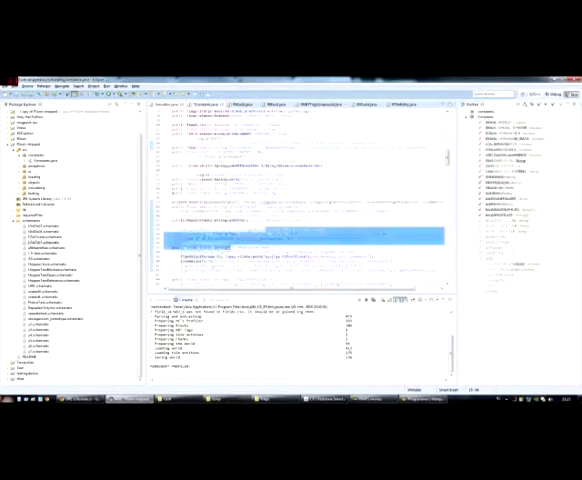
key(ctrl+Page_Down)
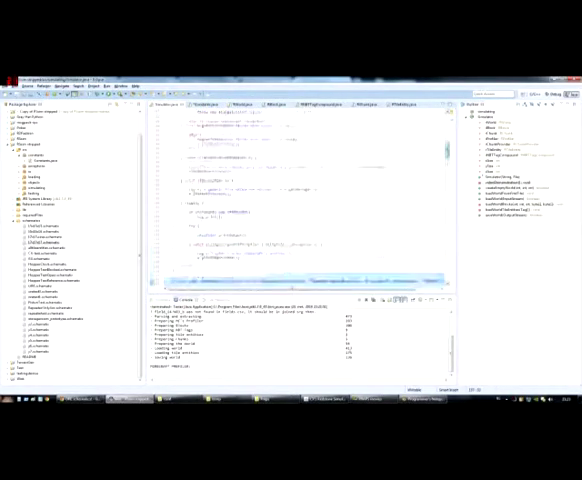
scroll(300, 200, down, 5)
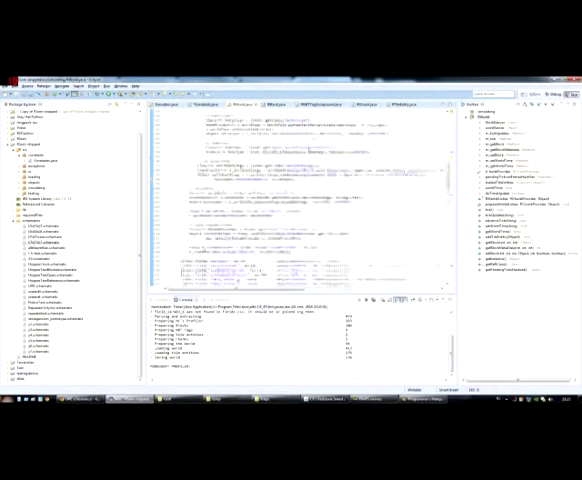
scroll(300, 200, down, 5)
scroll(300, 200, down, 5)
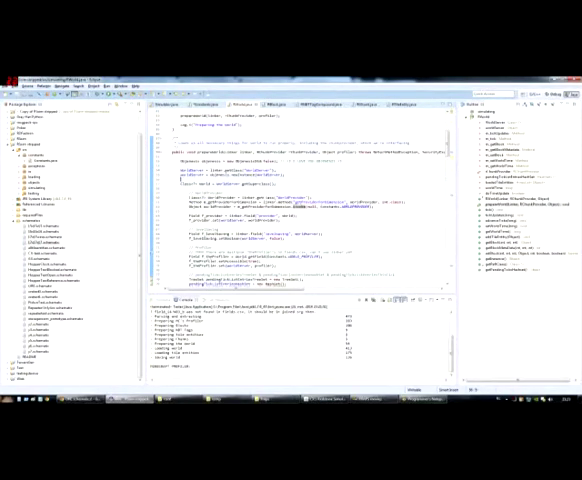
scroll(300, 200, down, 3)
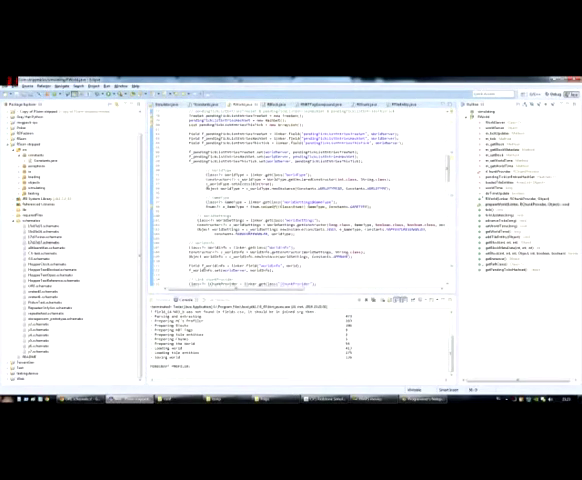
click(205, 104)
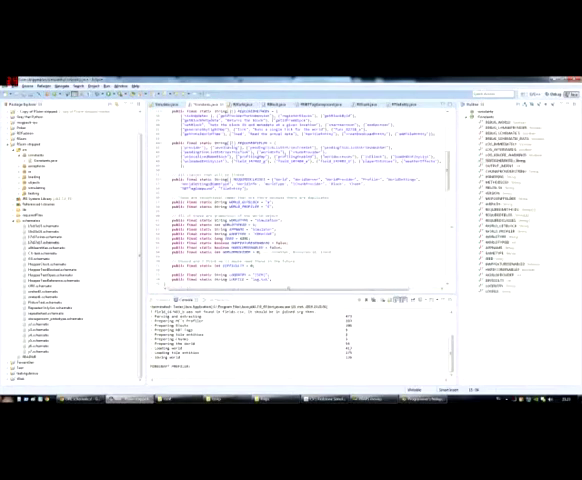
scroll(300, 200, down, 5)
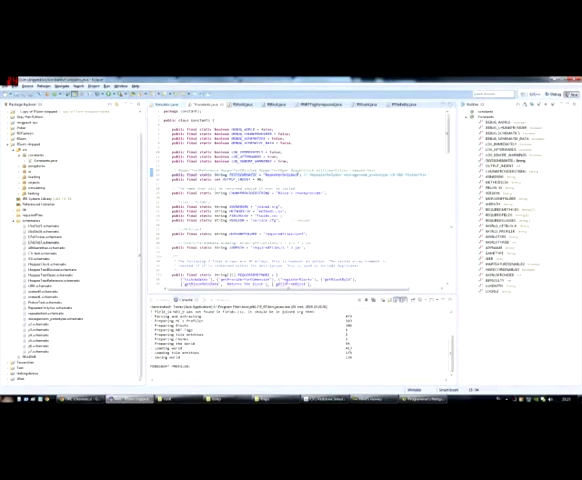
click(166, 104)
scroll(300, 200, down, 5)
drag(180, 185, 440, 205)
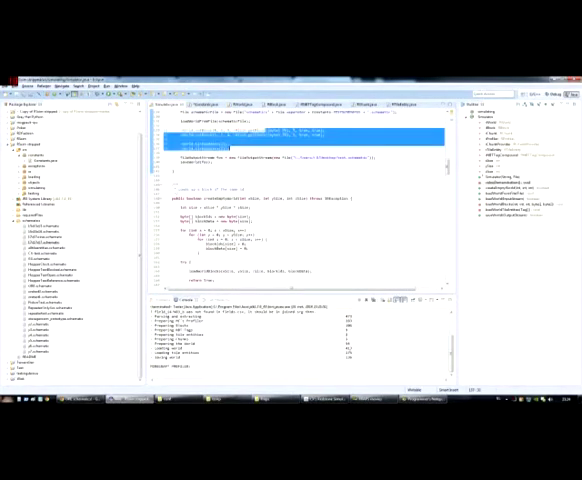
Comment out the test block, rerun the simulator, then uncomment one of two selected lines.
key(ctrl+slash)
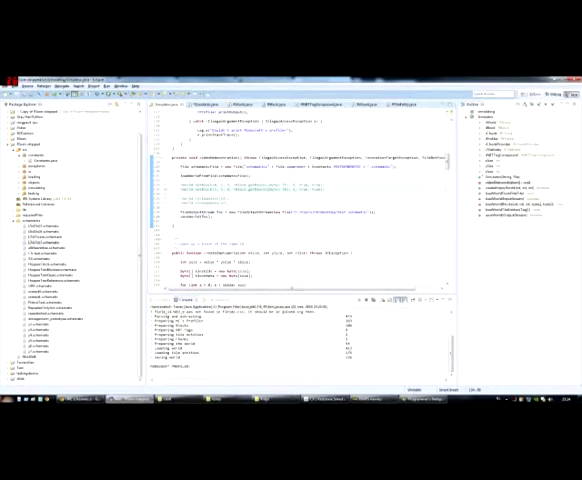
key(ctrl+F11)
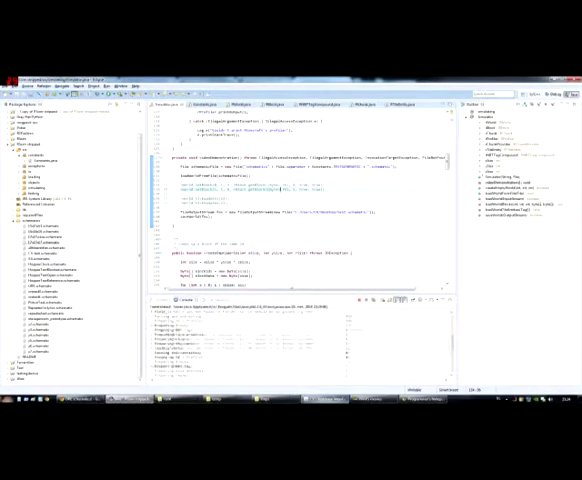
drag(165, 198, 230, 205)
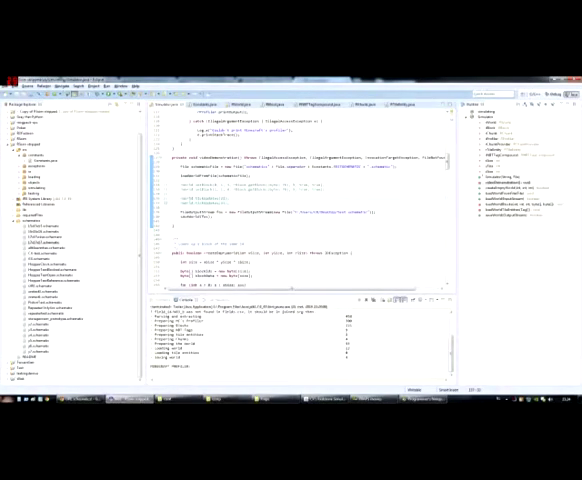
key(ctrl+slash)
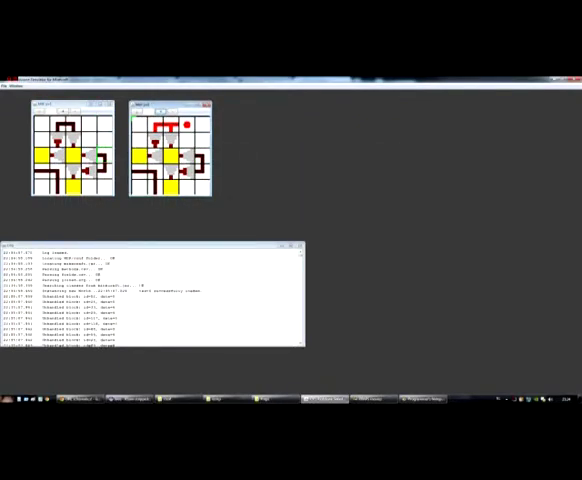
Relaunch the simulator with the edited code, load the schematic, and move to the next test line.
key(alt+Tab)
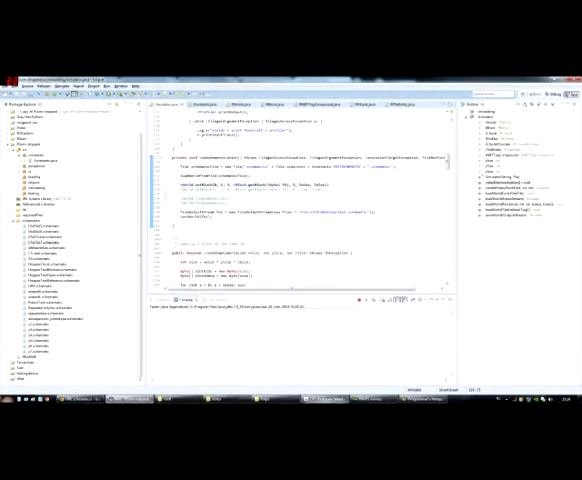
key(alt+Tab)
click(5, 86)
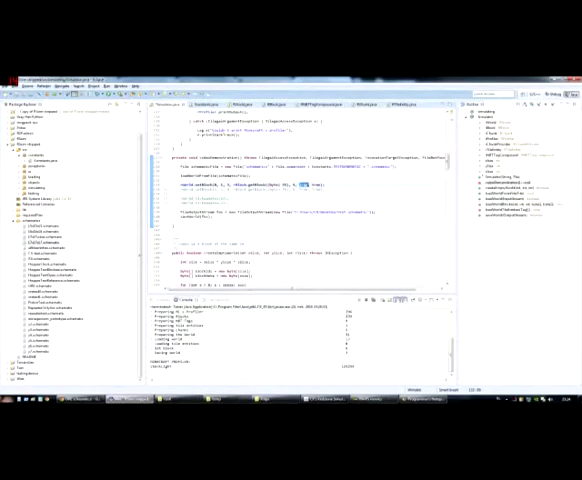
click(225, 198)
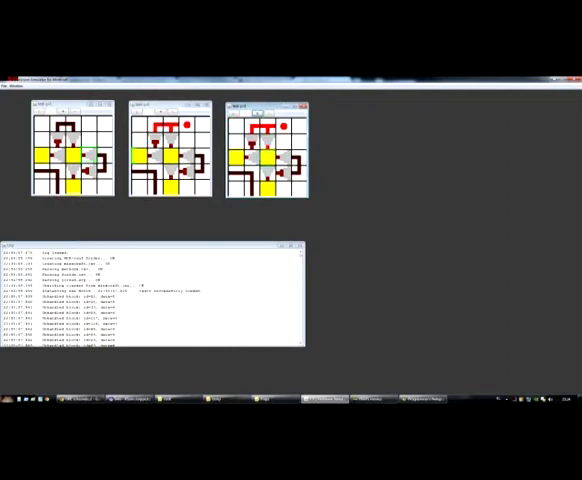
Restart the simulator, open the circuit file as a fourth grid, and drag it to the row's end.
key(alt+Tab)
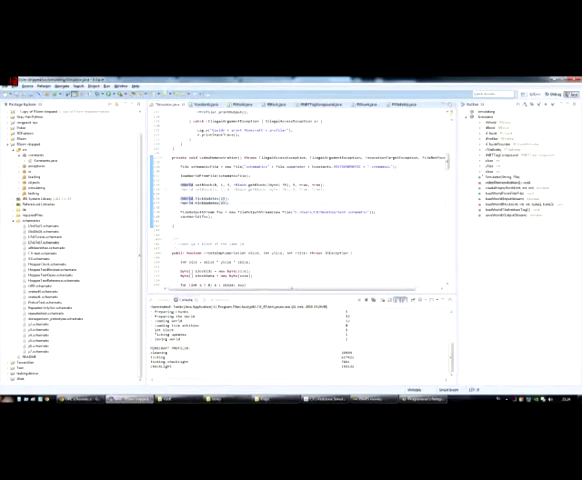
click(359, 299)
key(alt+Tab)
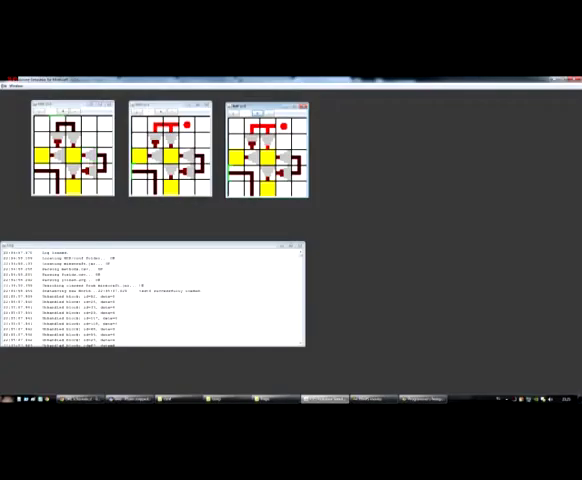
click(5, 82)
double_click(300, 176)
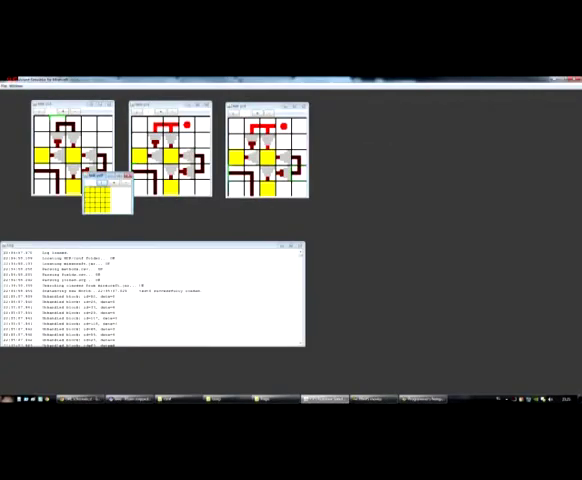
drag(113, 183, 355, 106)
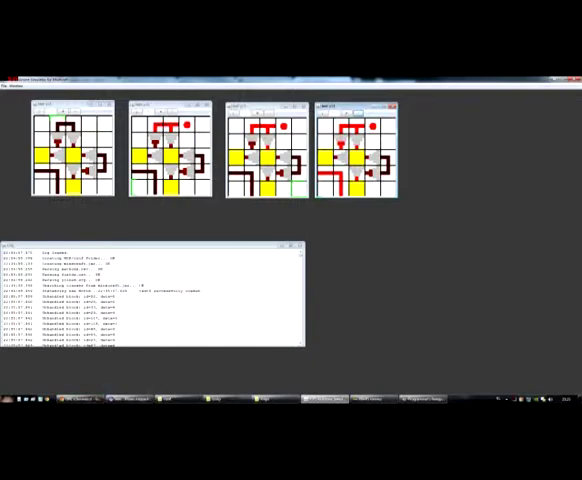
click(128, 399)
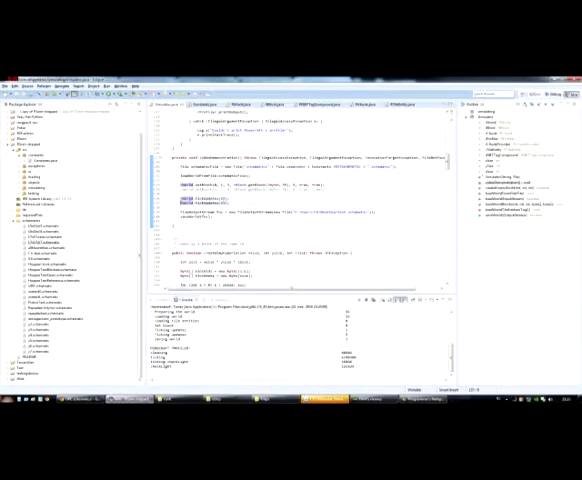
click(240, 104)
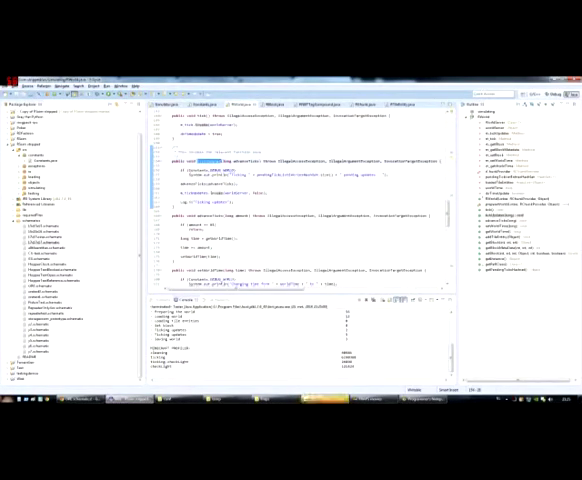
double_click(215, 192)
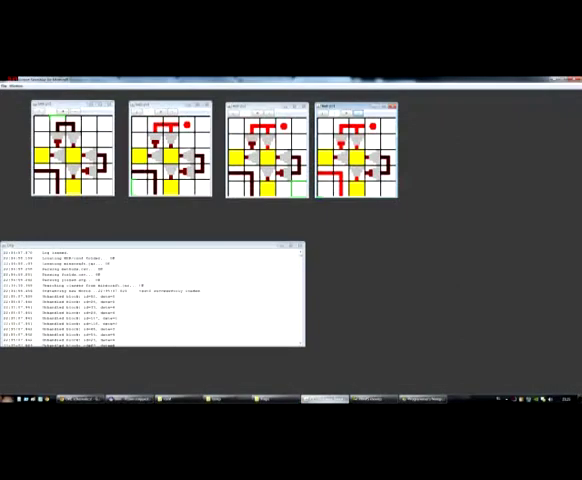
double_click(195, 192)
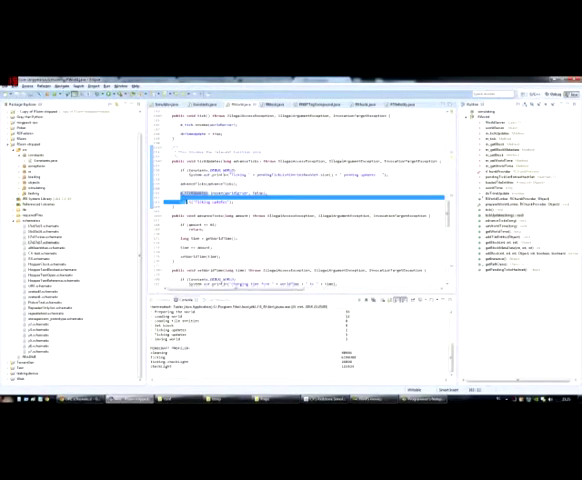
double_click(215, 192)
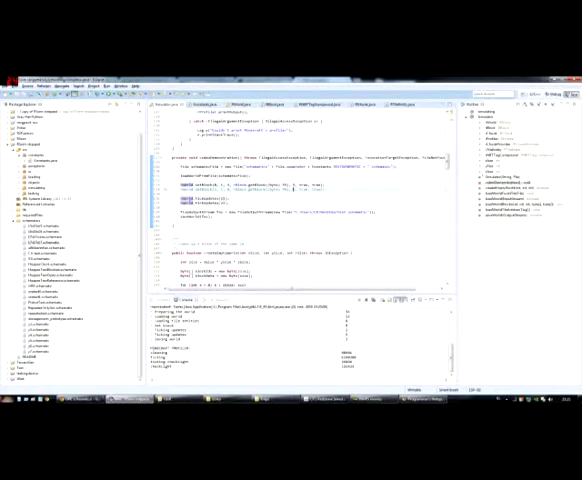
click(286, 188)
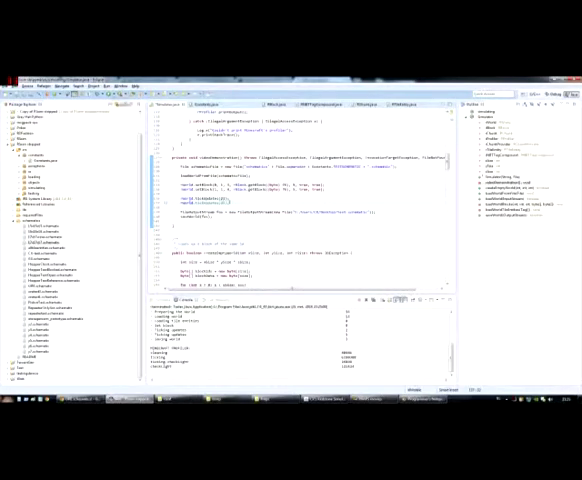
Relaunch the simulator and open a circuit grid sized to match, placed below the fourth grid.
key(ctrl+F11)
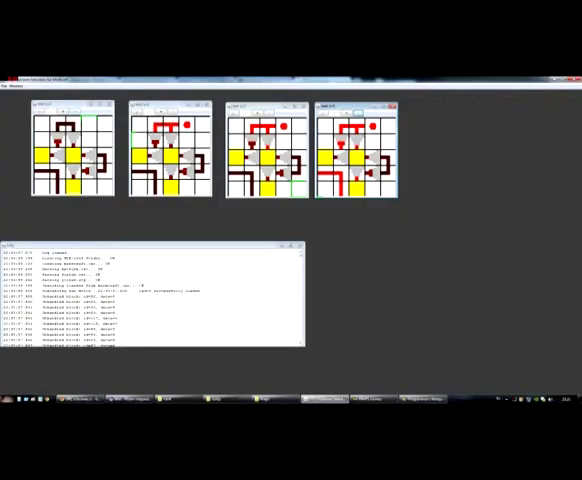
click(4, 86)
double_click(240, 190)
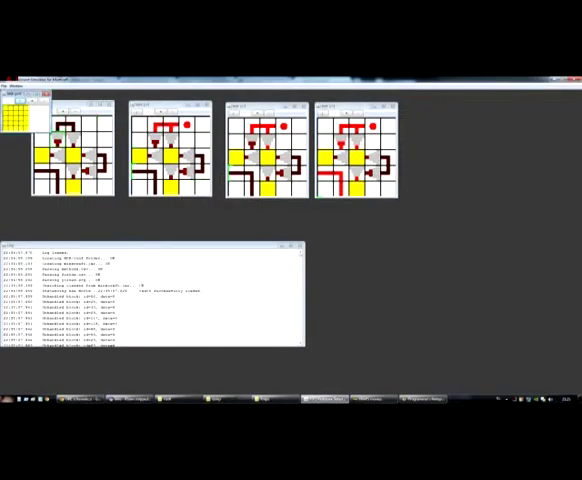
drag(27, 132, 160, 228)
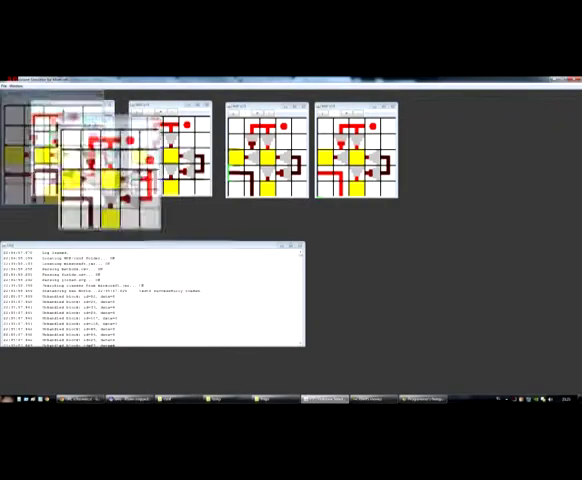
drag(80, 108, 355, 212)
drag(420, 305, 395, 300)
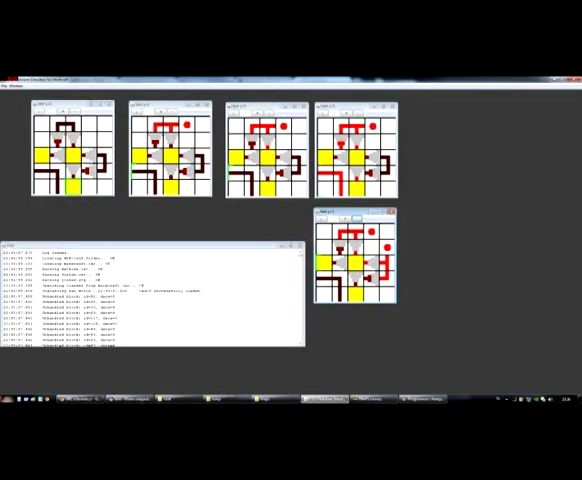
Load the maze schematic into a view beside the newest grid, then return to Eclipse.
click(8, 85)
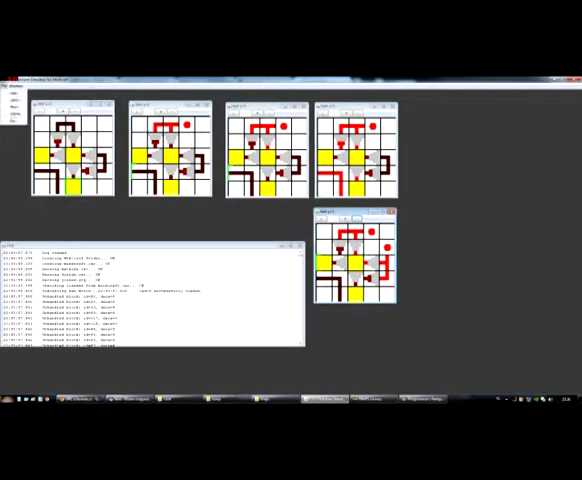
double_click(250, 205)
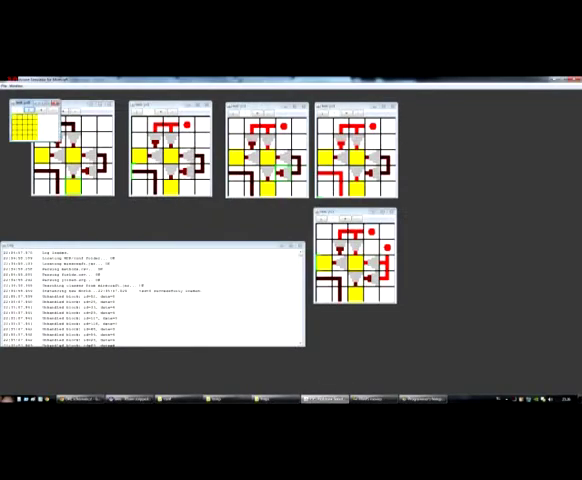
drag(50, 104, 442, 212)
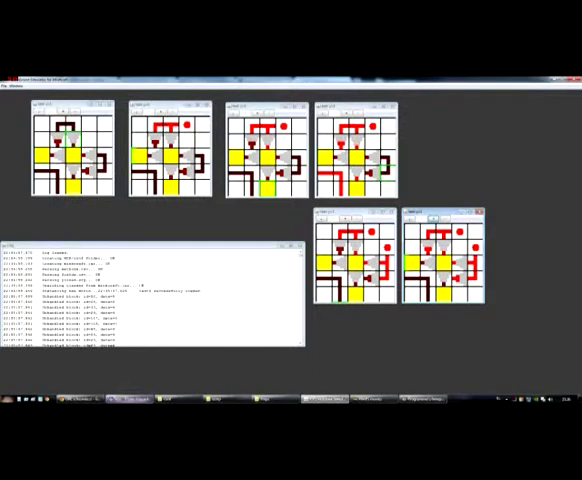
click(127, 398)
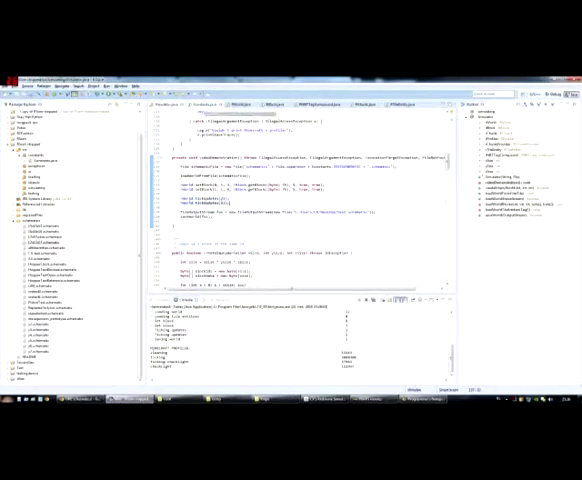
Change the Constants.java value to 600 and return to the simulation source file.
click(205, 104)
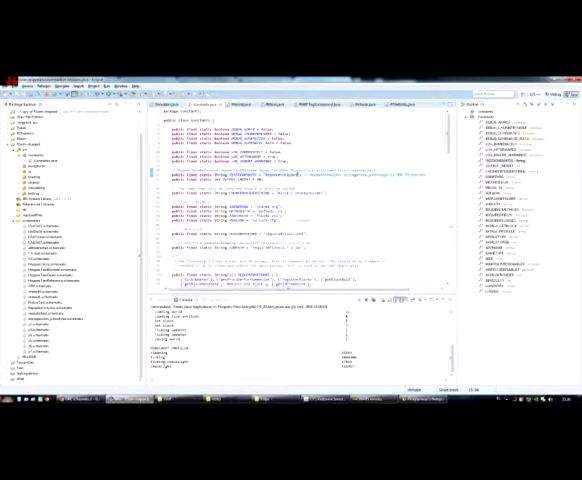
double_click(400, 174)
text(600)
click(165, 104)
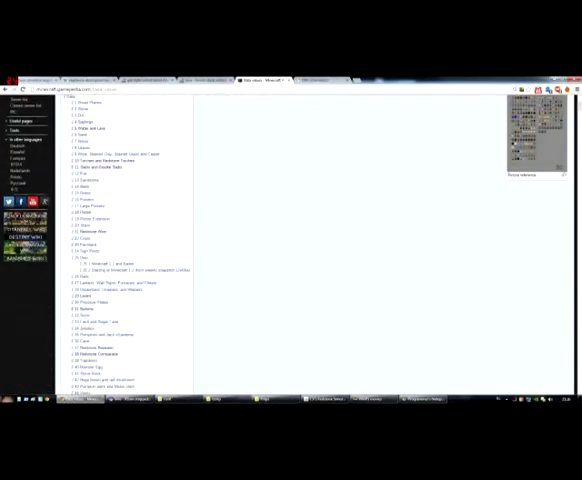
scroll(291, 250, down, 5)
scroll(291, 250, down, 3)
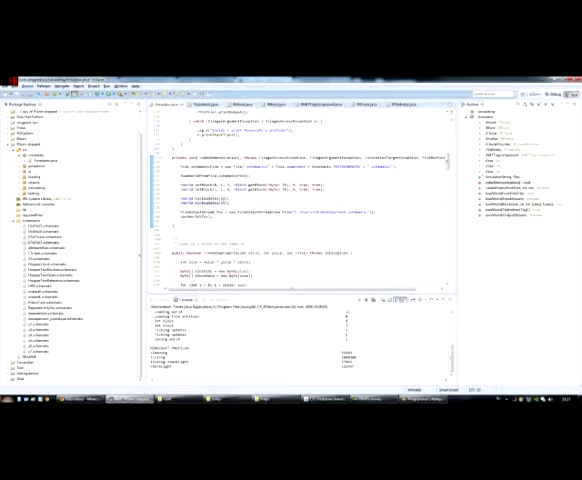
text(l)
Delete both duplicated block-setting lines, then relaunch the simulator.
key(shift+Down)
key(Delete)
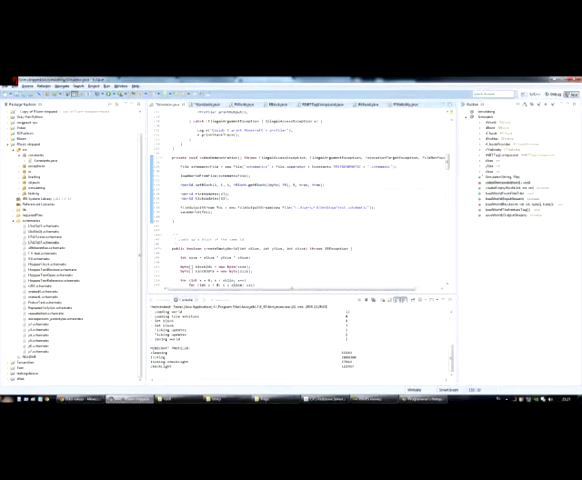
key(Delete)
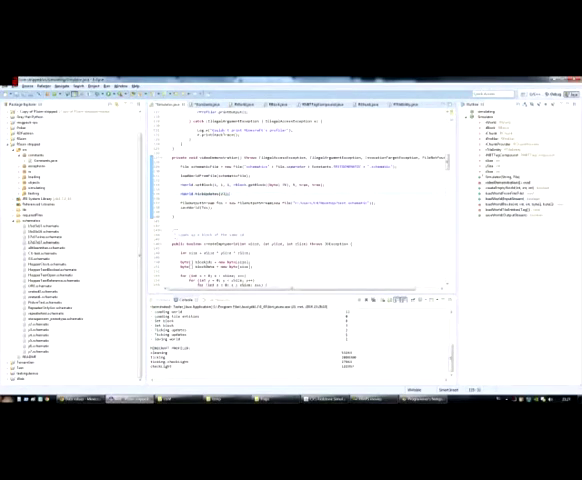
double_click(274, 184)
key(ctrl+F11)
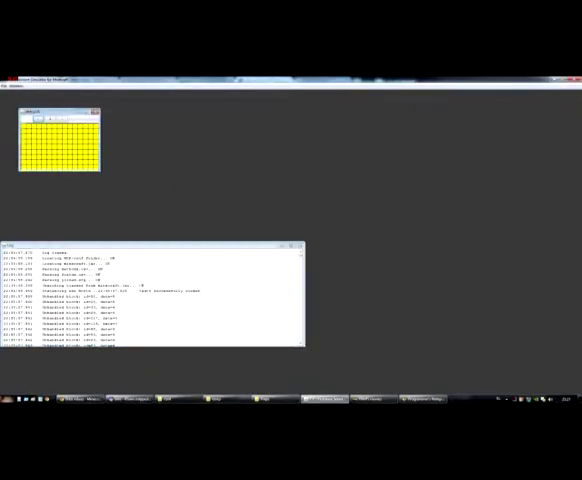
Enlarge the yellow grid view and duplicate the block-setting code line in Eclipse.
drag(100, 171, 211, 238)
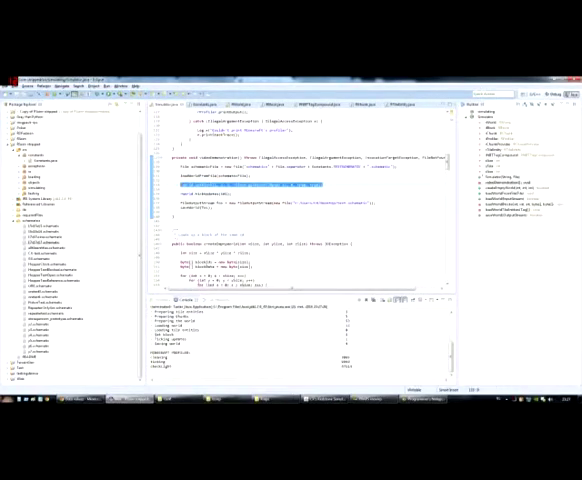
key(ctrl+alt+Down)
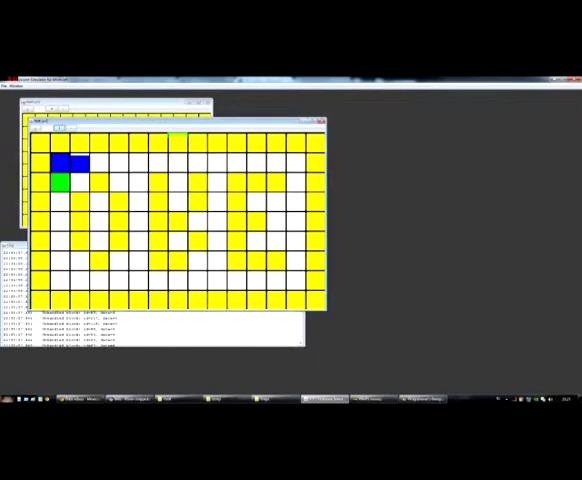
Move the new grid view right, maximize and restore it, then rerun from Eclipse.
drag(120, 118, 395, 104)
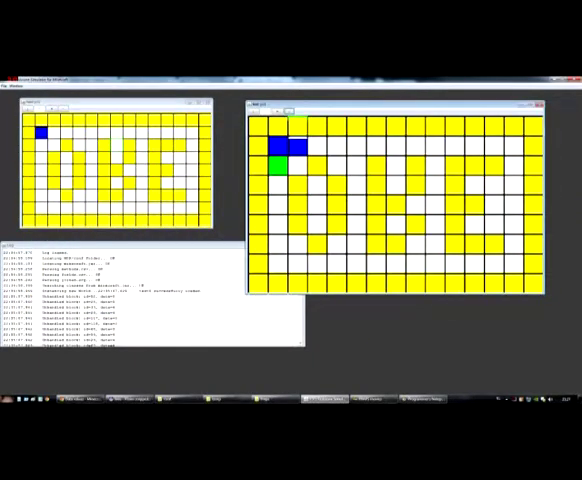
double_click(395, 104)
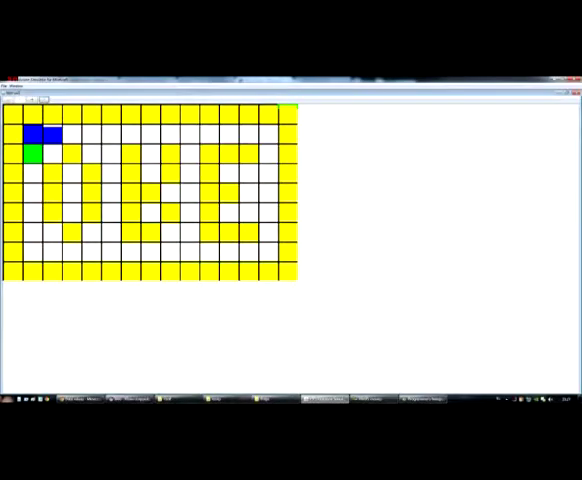
double_click(290, 92)
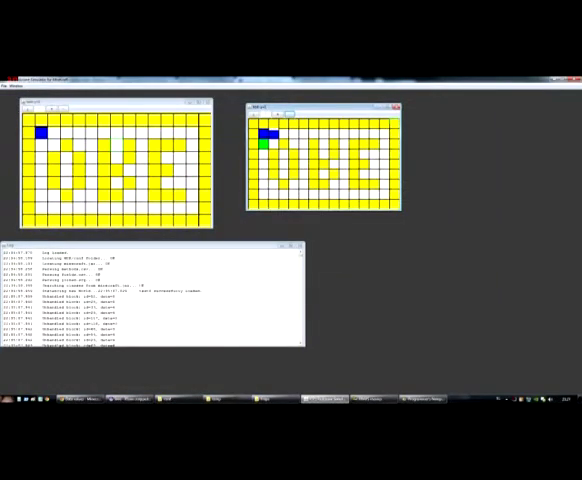
click(325, 398)
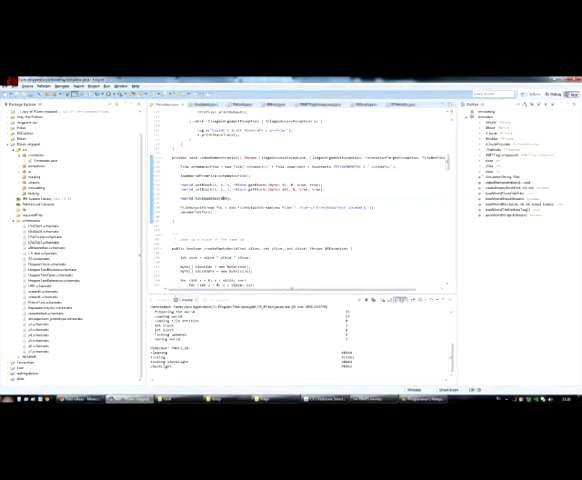
key(ctrl+F11)
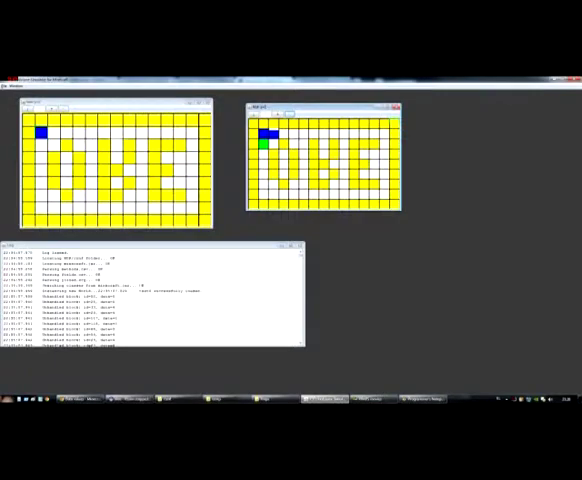
Load a schematic file and close the small overlapping grid view.
click(4, 85)
double_click(230, 200)
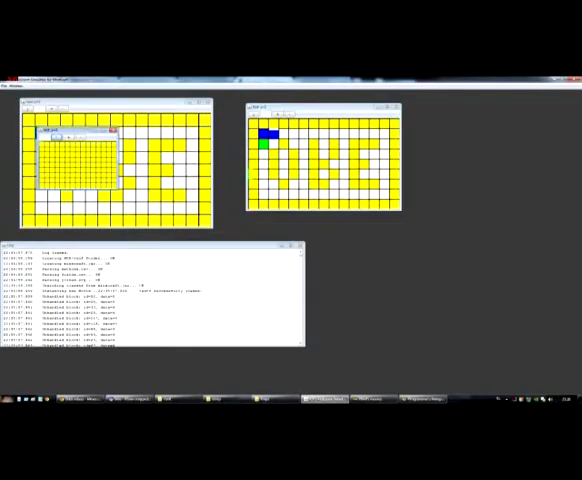
click(114, 130)
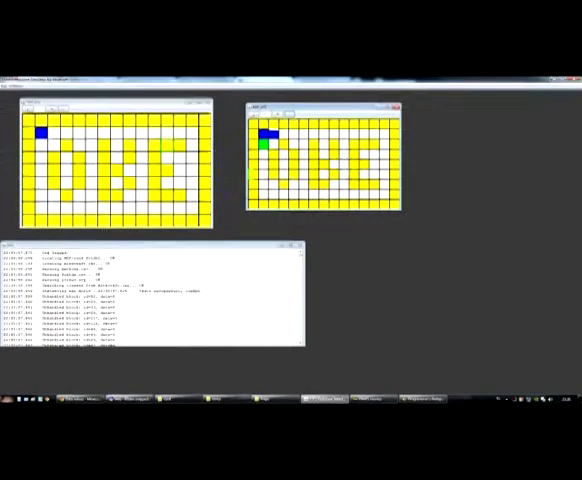
Back in Eclipse, copy the block-setting line several times and relaunch the simulator.
key(alt+Tab)
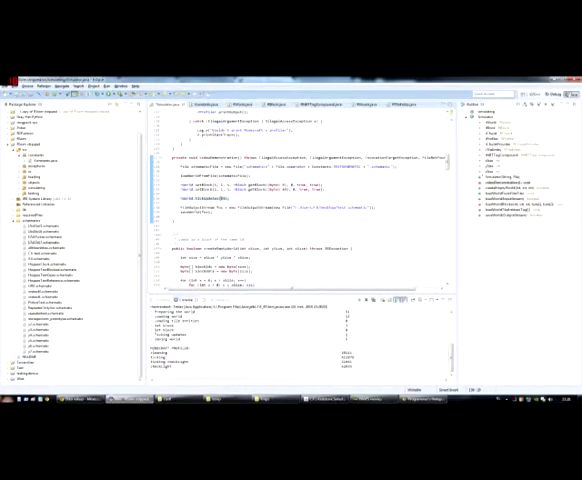
key(ctrl+alt+Down)
key(ctrl+alt+Down)
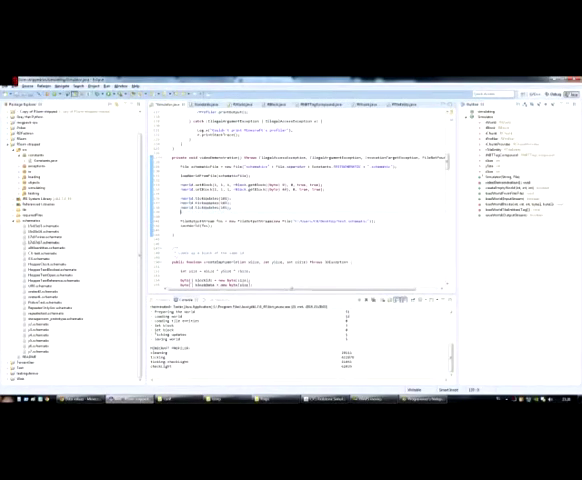
key(ctrl+alt+Down)
key(ctrl+F11)
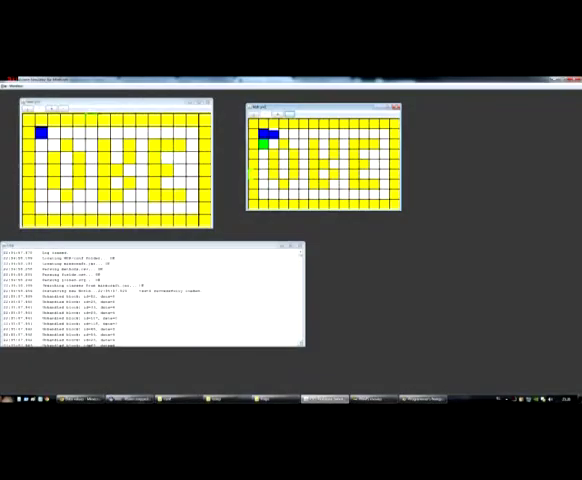
Load a schematic into a new grid view, enlarged and moved to the lower right.
click(10, 85)
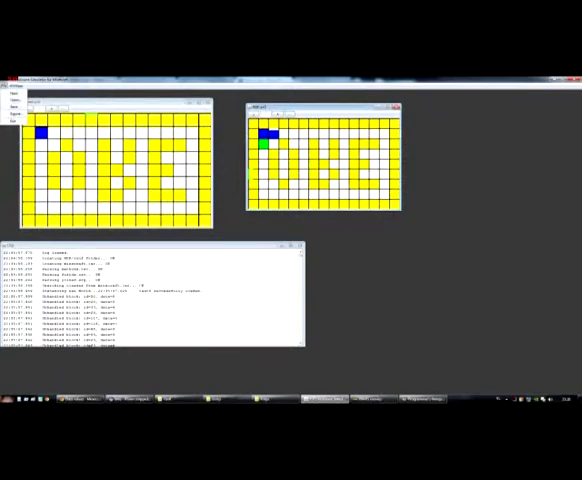
double_click(260, 200)
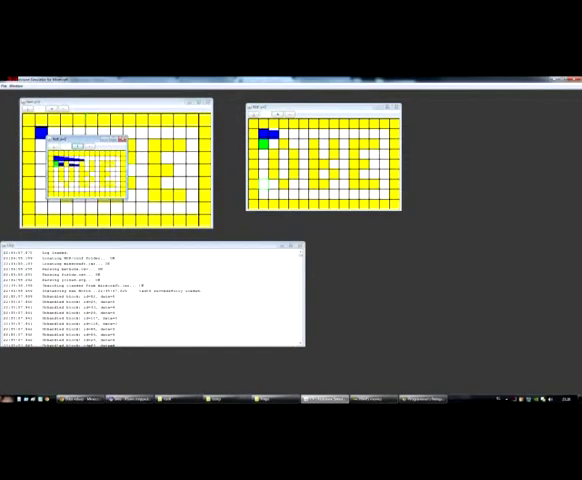
drag(85, 142, 320, 210)
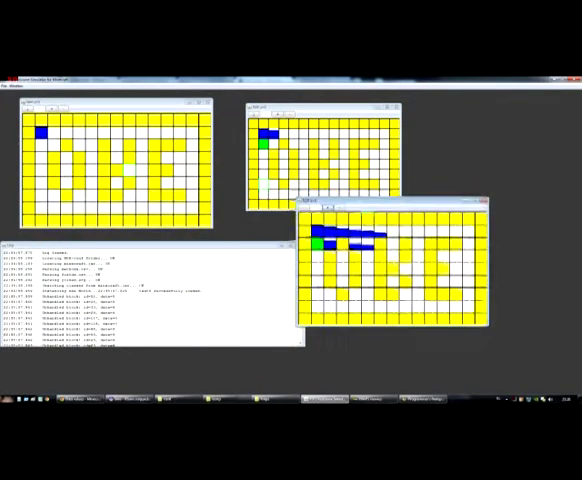
drag(240, 208, 255, 213)
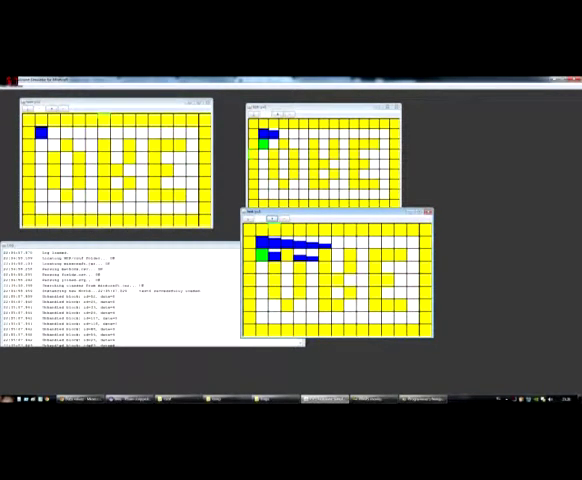
Add another view of the schematic and reposition its small window.
click(5, 86)
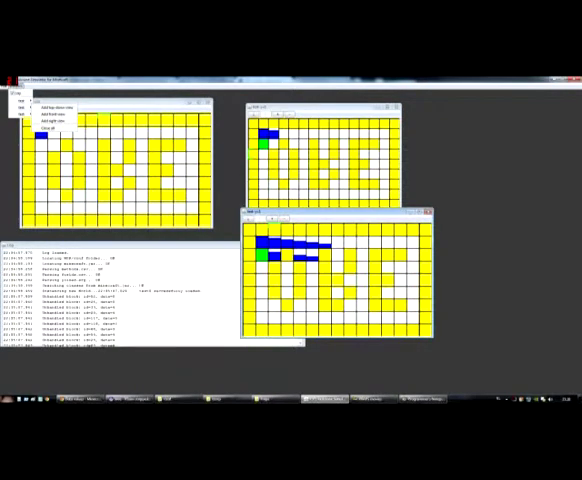
click(45, 120)
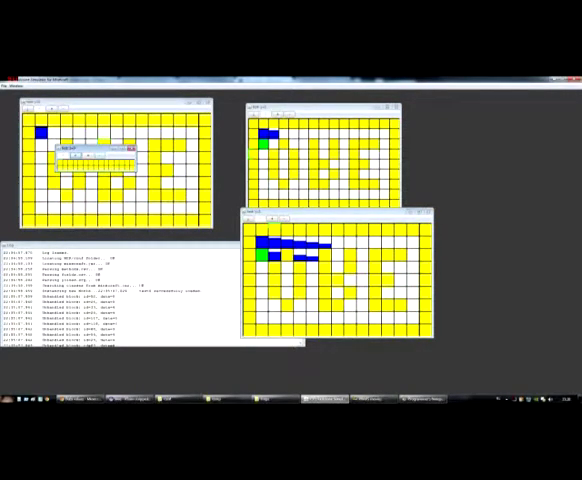
drag(70, 145, 85, 152)
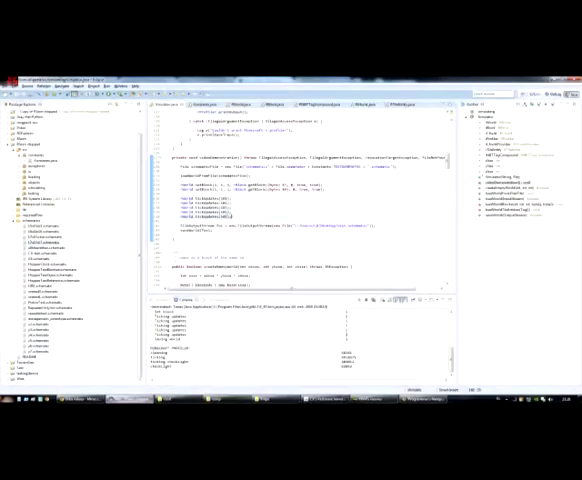
Delete the repeated call lines in the setup method, then select two setter lines elsewhere.
drag(180, 199, 230, 217)
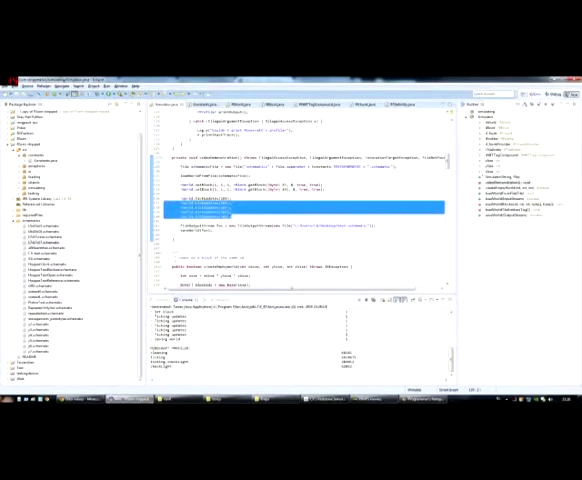
key(Delete)
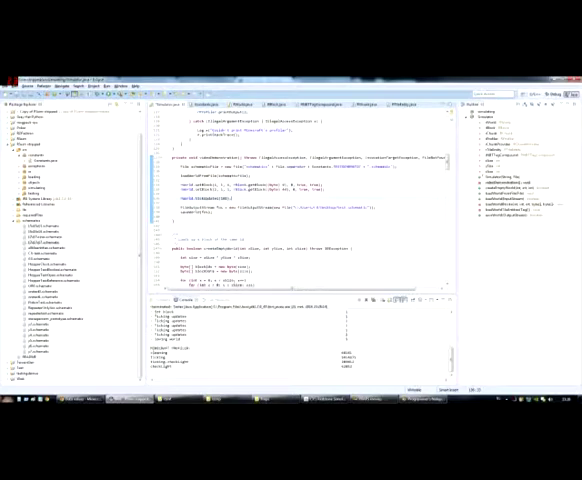
scroll(300, 200, down, 3)
click(500, 208)
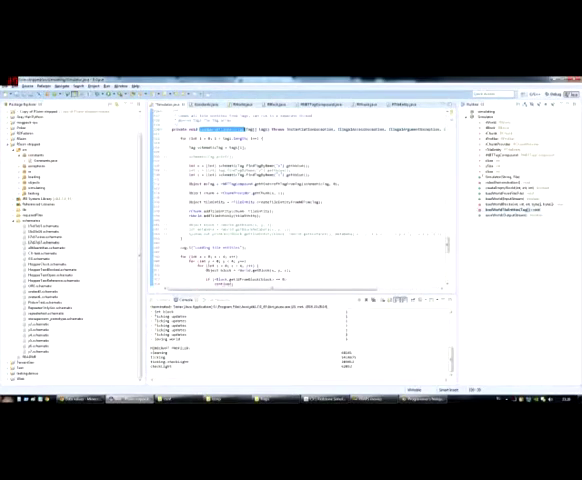
scroll(300, 200, up, 5)
scroll(300, 200, up, 5)
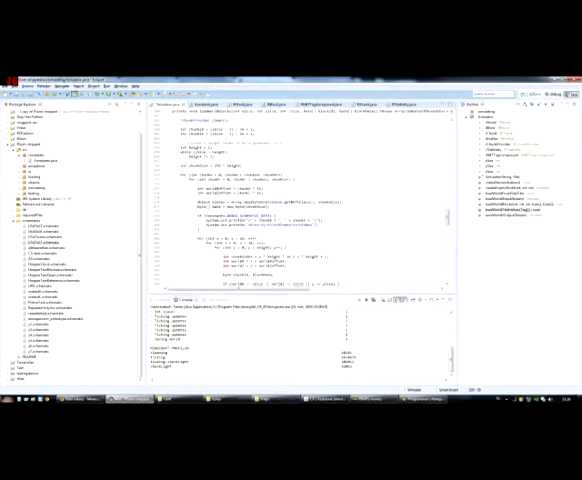
scroll(300, 200, up, 5)
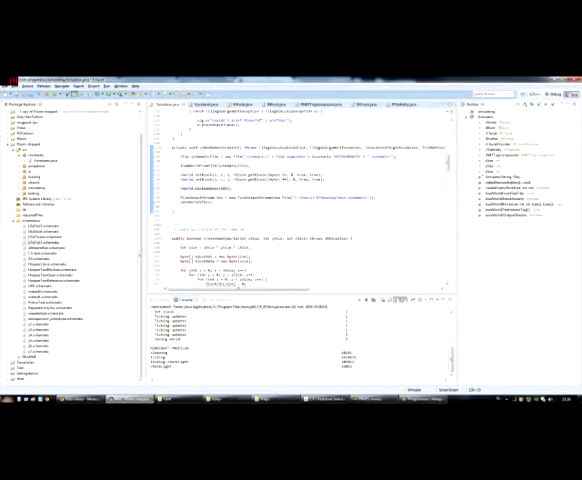
drag(325, 176, 230, 188)
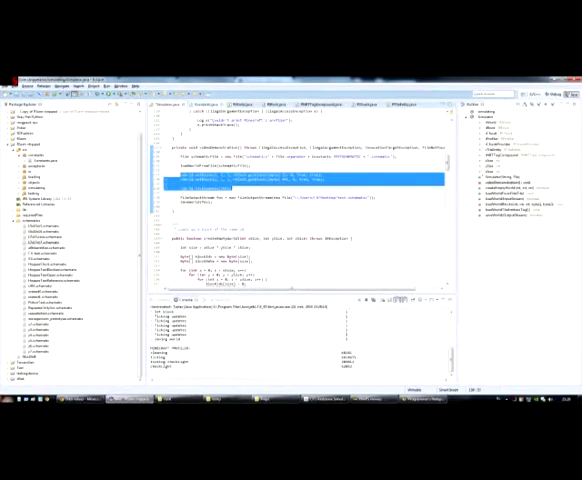
click(205, 104)
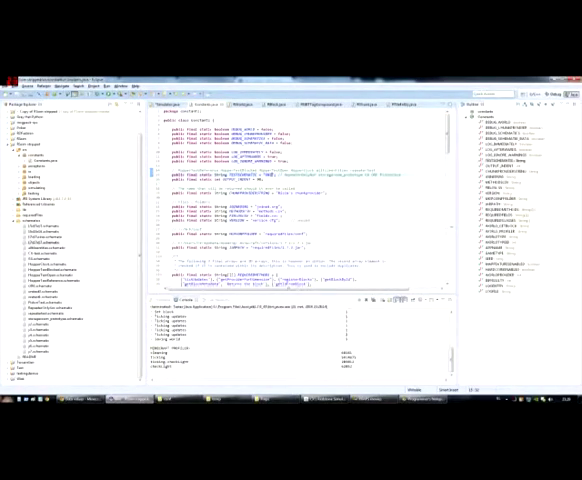
Delete a word from the string constant in Constants.java and select one on the next line.
double_click(330, 171)
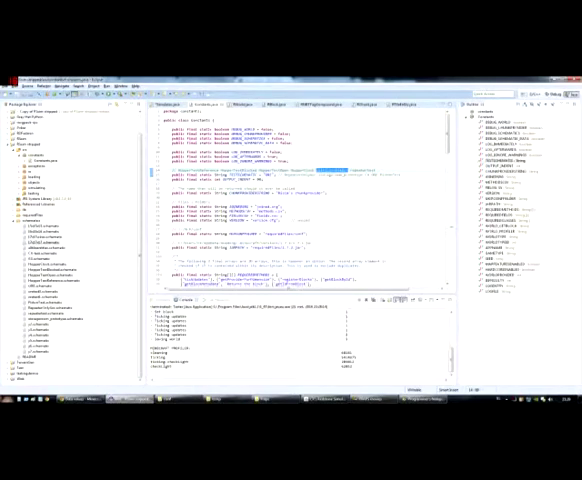
key(Delete)
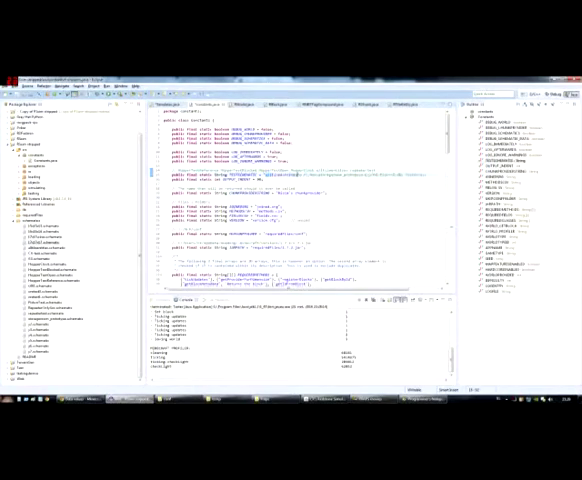
double_click(280, 174)
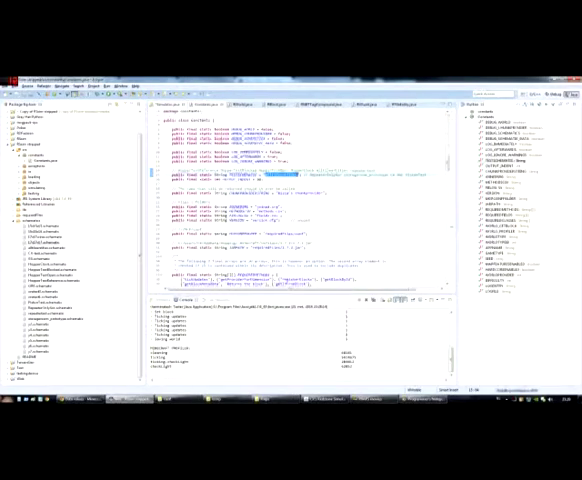
In the simulator source, select the tile-entity loading method and relaunch the program.
click(190, 104)
scroll(300, 200, up, 5)
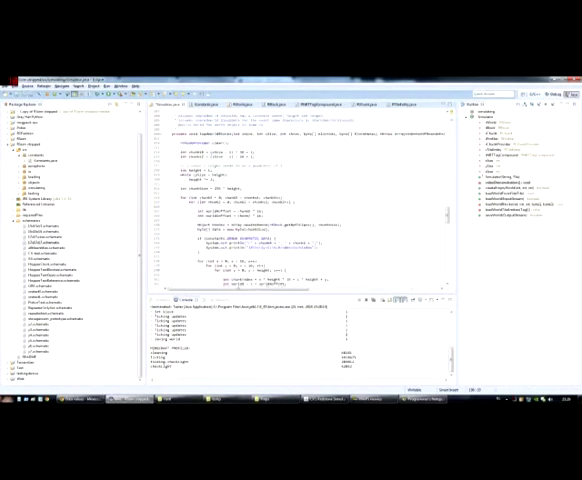
click(500, 203)
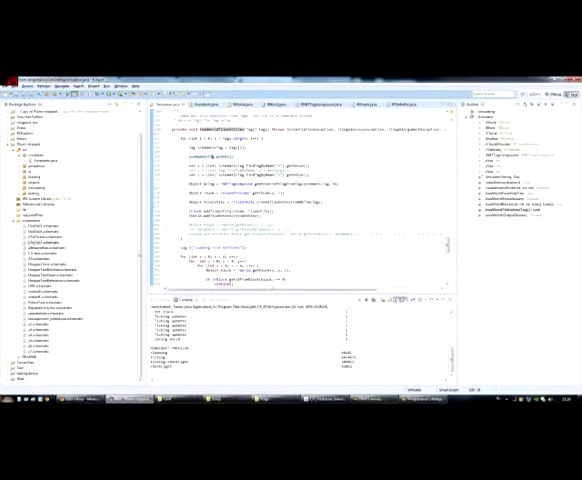
click(102, 93)
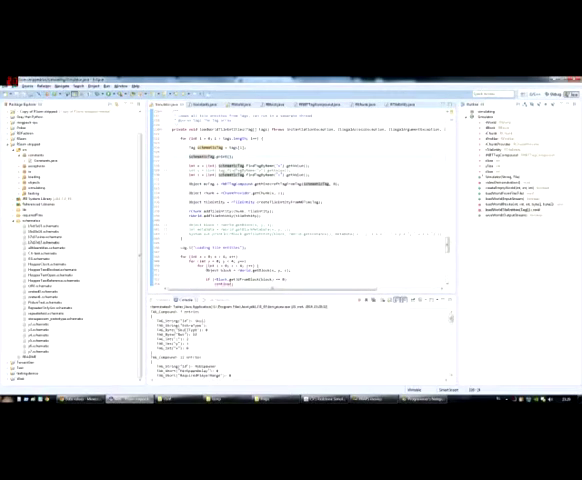
Select and inspect portions of the NBT tag output in the console.
drag(153, 340, 190, 372)
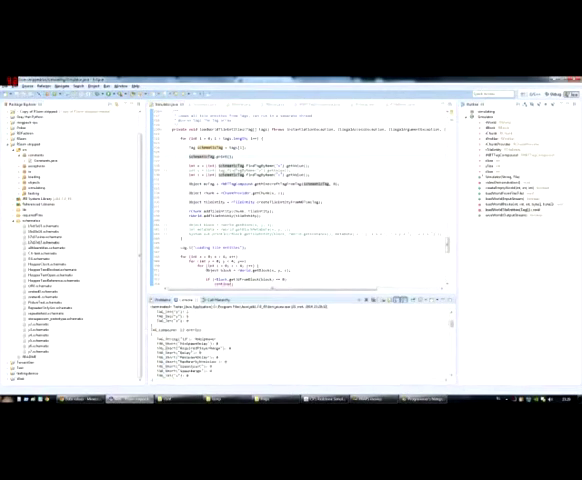
drag(153, 330, 225, 350)
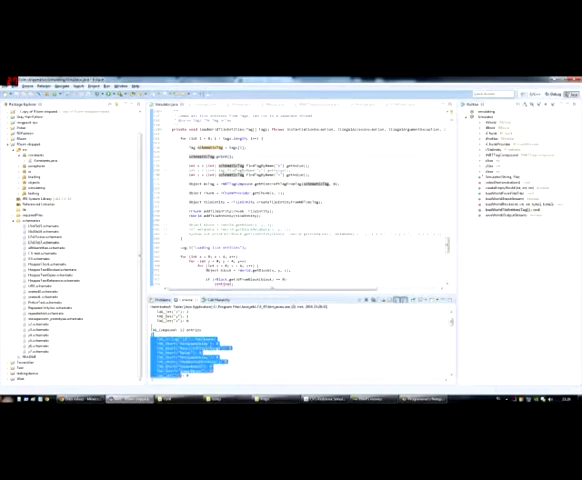
click(160, 330)
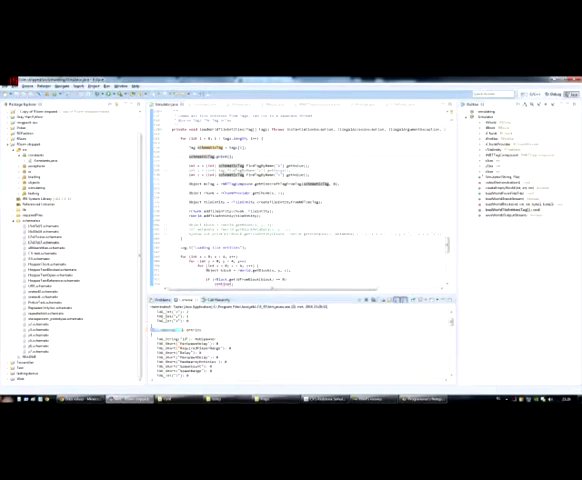
scroll(190, 340, down, 3)
scroll(190, 340, down, 3)
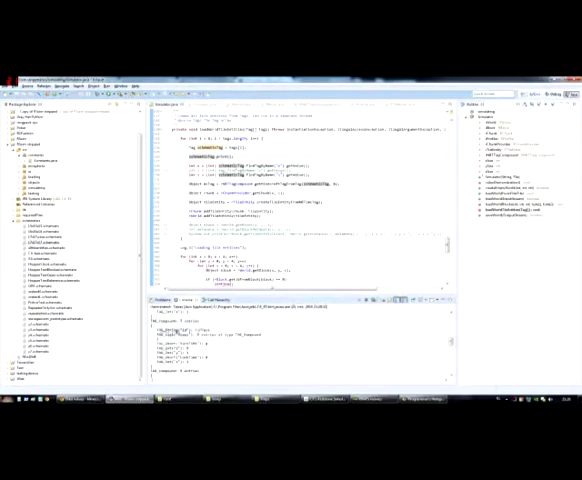
Select the compound tag output lines, rerun the program, and bring up the Notepad++ block list.
drag(155, 315, 230, 330)
scroll(190, 340, down, 3)
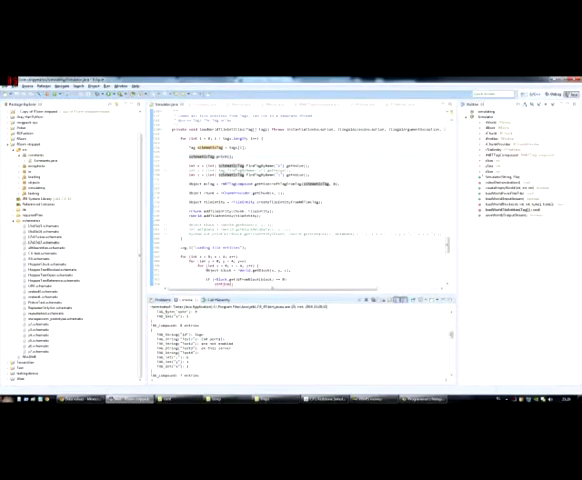
scroll(190, 340, down, 3)
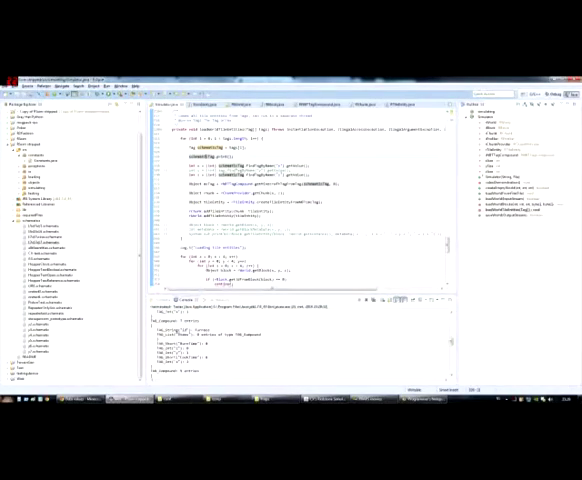
scroll(300, 200, down, 3)
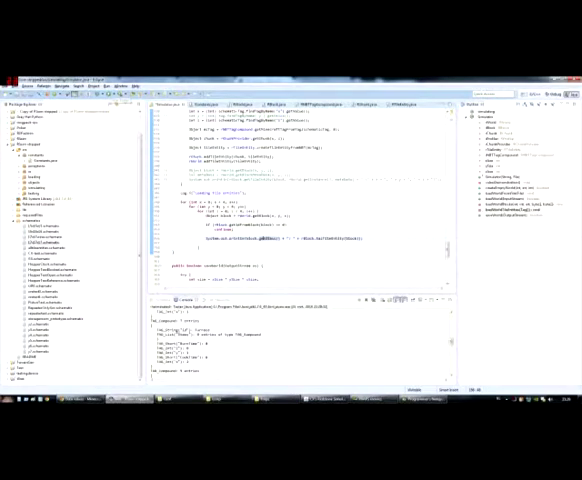
key(ctrl+F11)
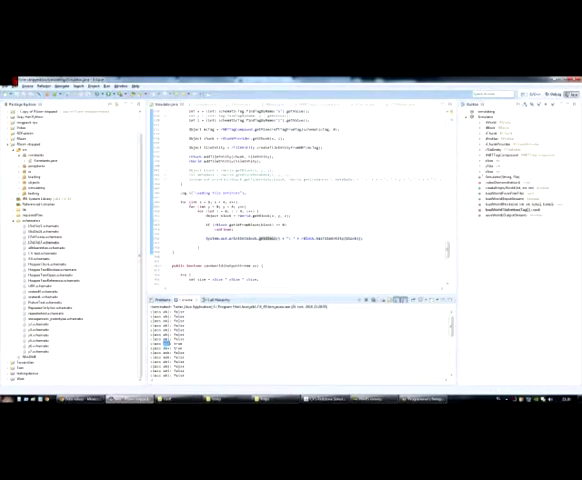
key(alt+Tab)
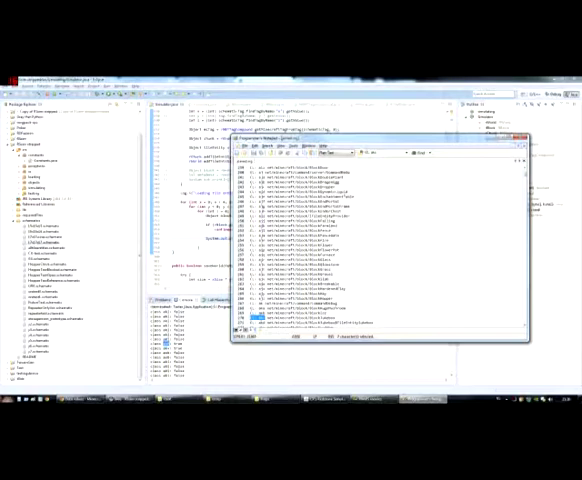
Mark a block name in the Notepad++ class list and return to Eclipse.
double_click(322, 318)
key(alt+Tab)
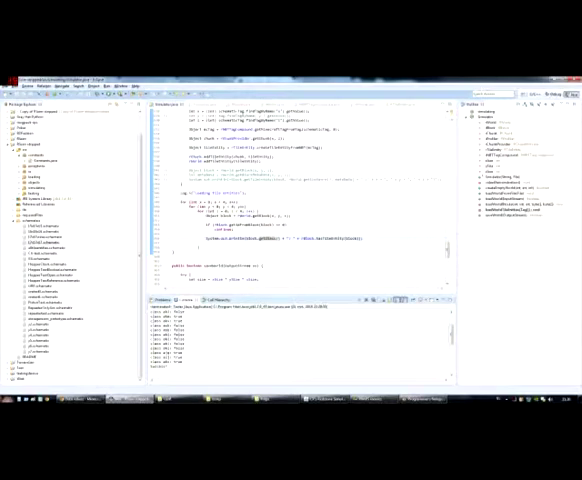
scroll(300, 200, up, 5)
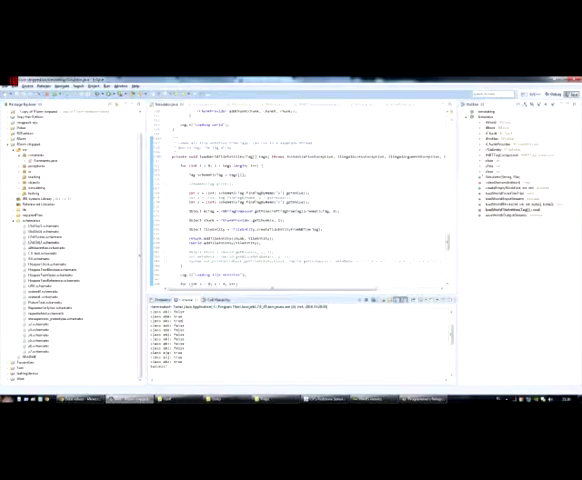
scroll(300, 200, up, 5)
scroll(300, 200, up, 5)
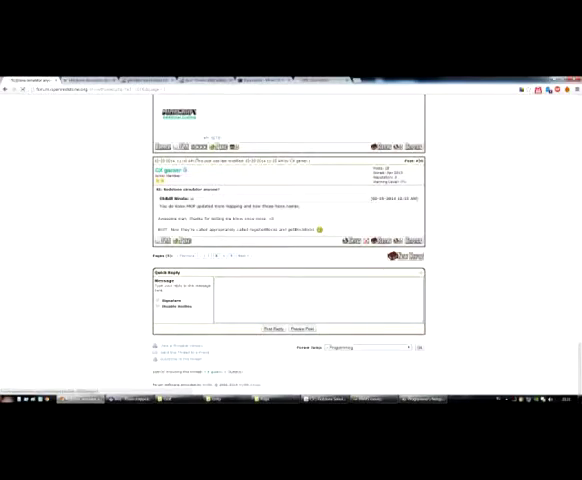
Open a different thread from the Minecraft Forum page.
click(220, 255)
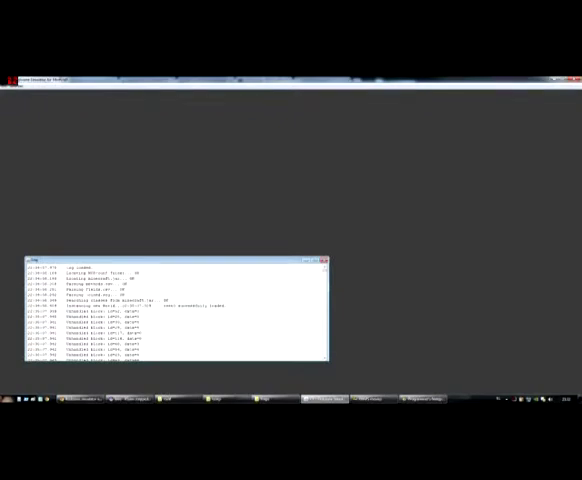
Open the Windows Explorer Videos library window listing recorded clips.
click(260, 398)
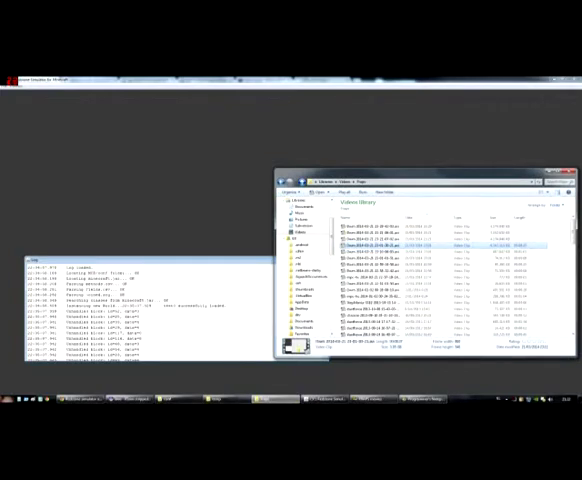